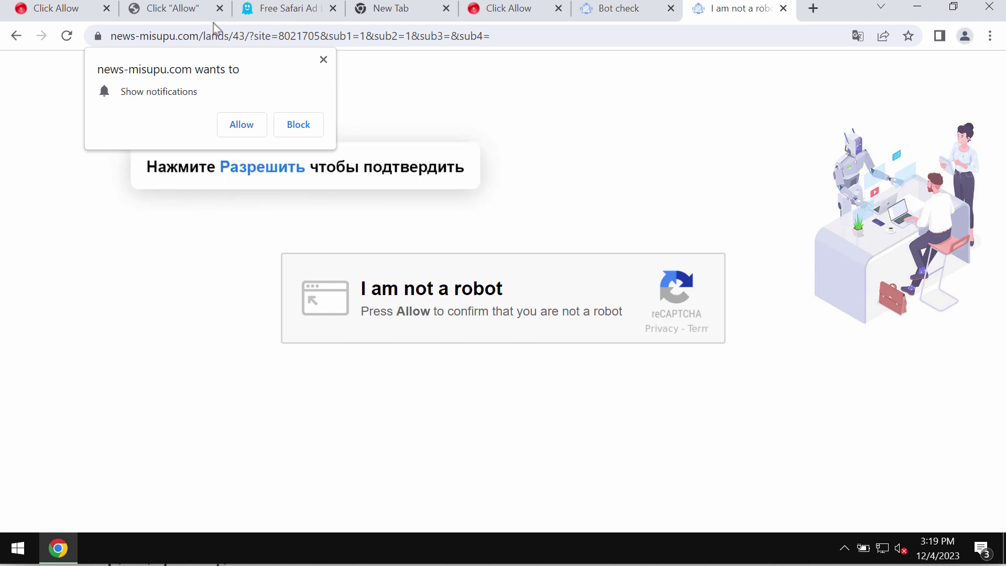
Allow notification prompts from news-misupu.com and 1.news-misupu.com, then open a blank tab
left_click(241, 127)
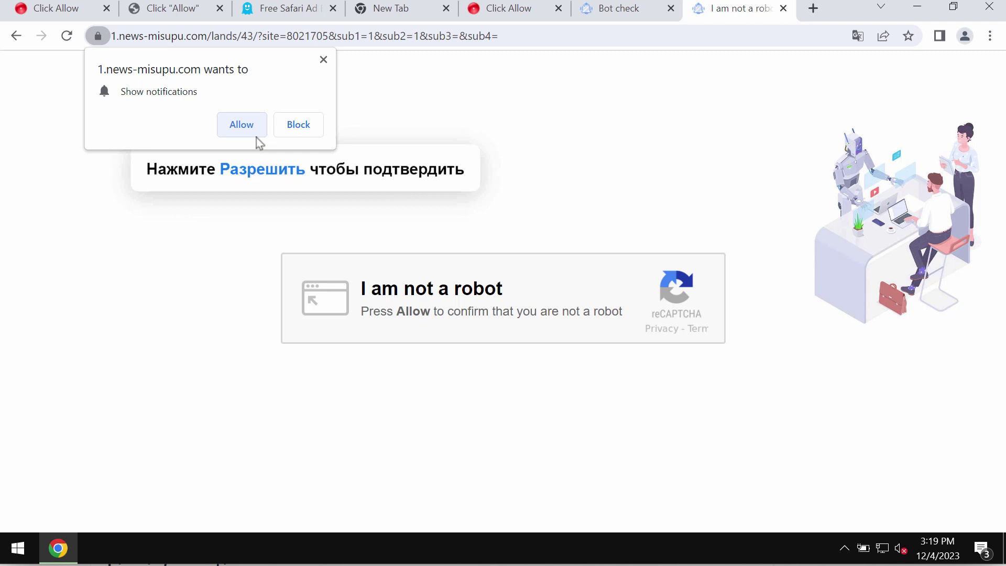
left_click(244, 123)
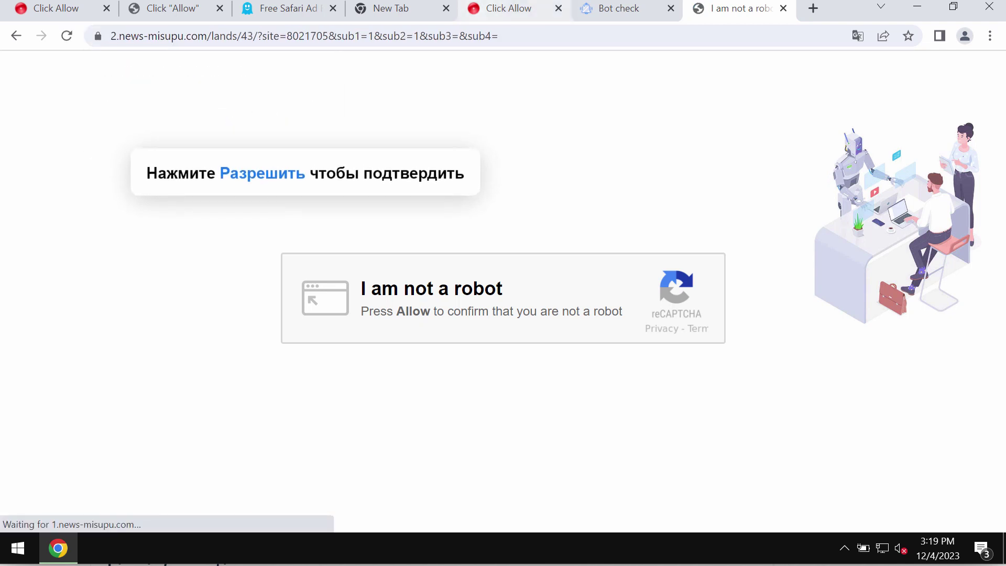
left_click(809, 8)
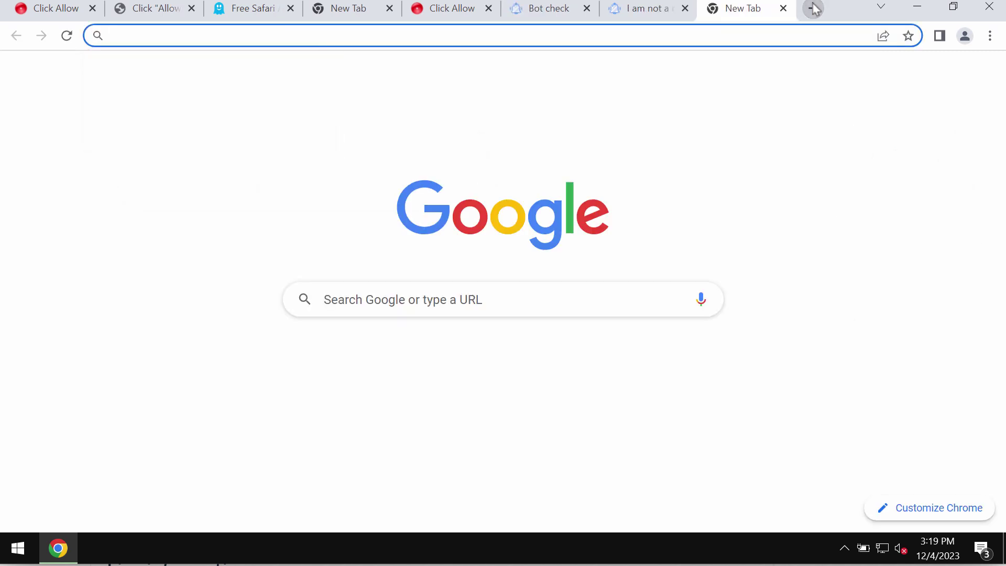
Close the fake robot-check tab and open Chrome's Site settings page
left_click(663, 8)
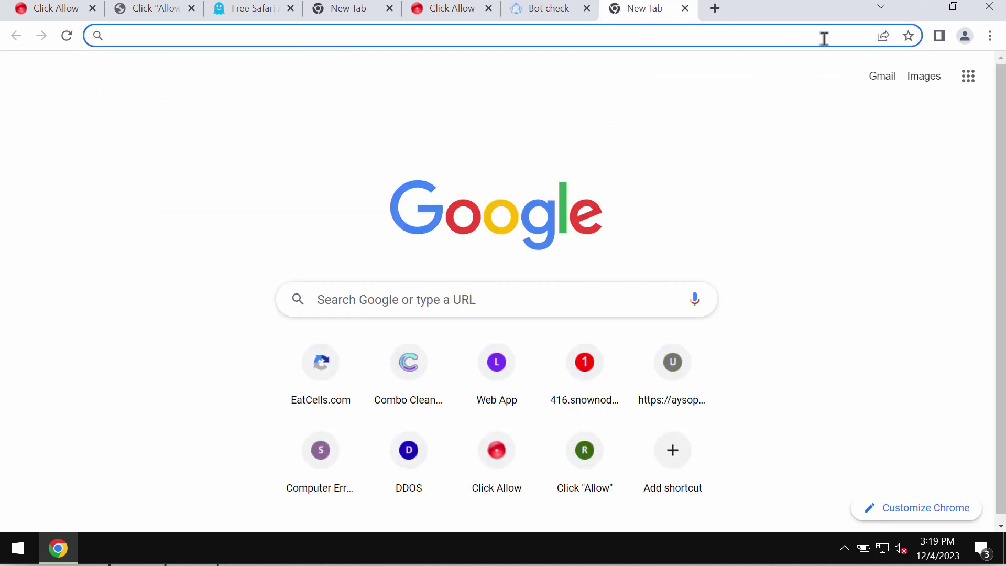
left_click(989, 36)
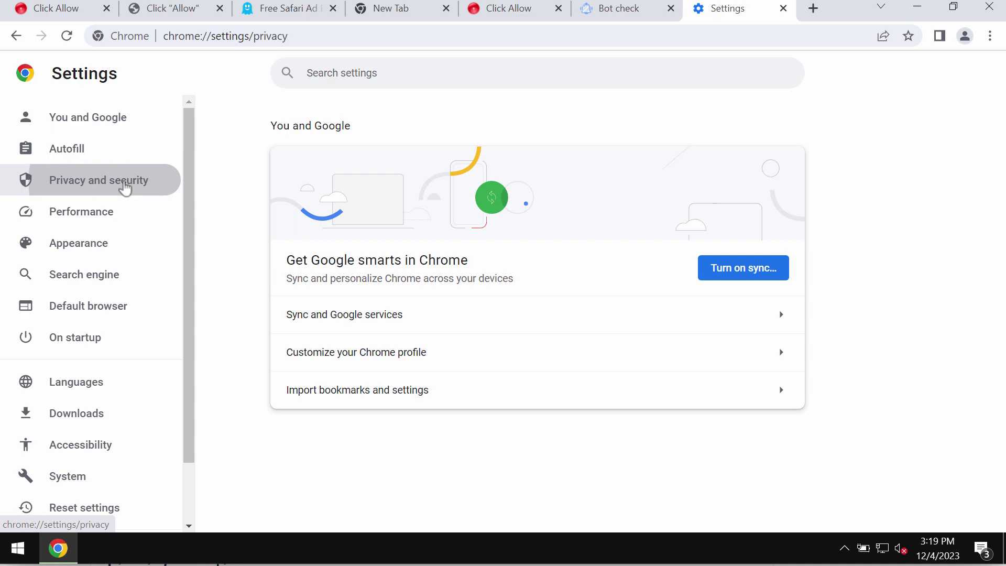
scroll(481, 256, "down", 2)
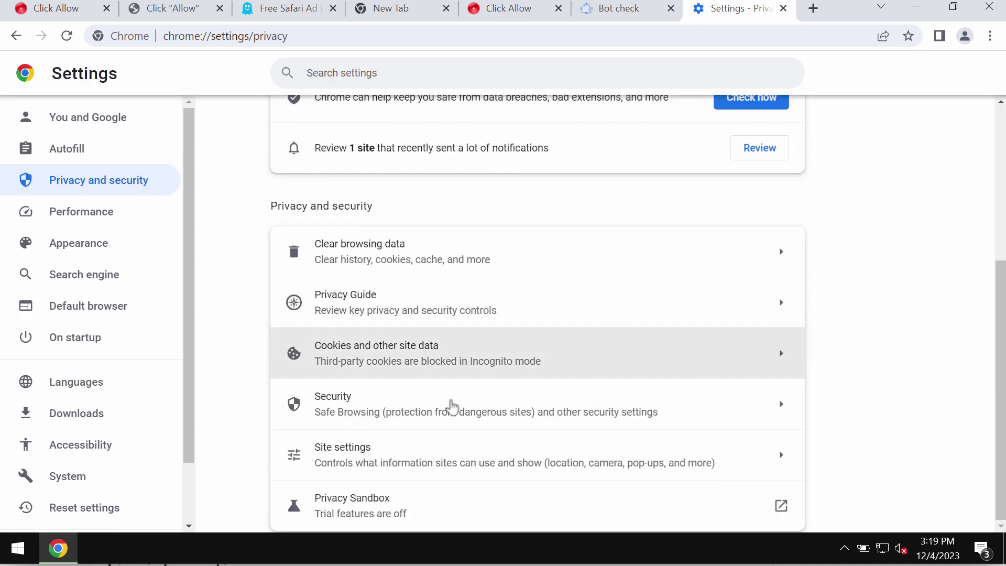
left_click(438, 456)
scroll(597, 377, "down", 3)
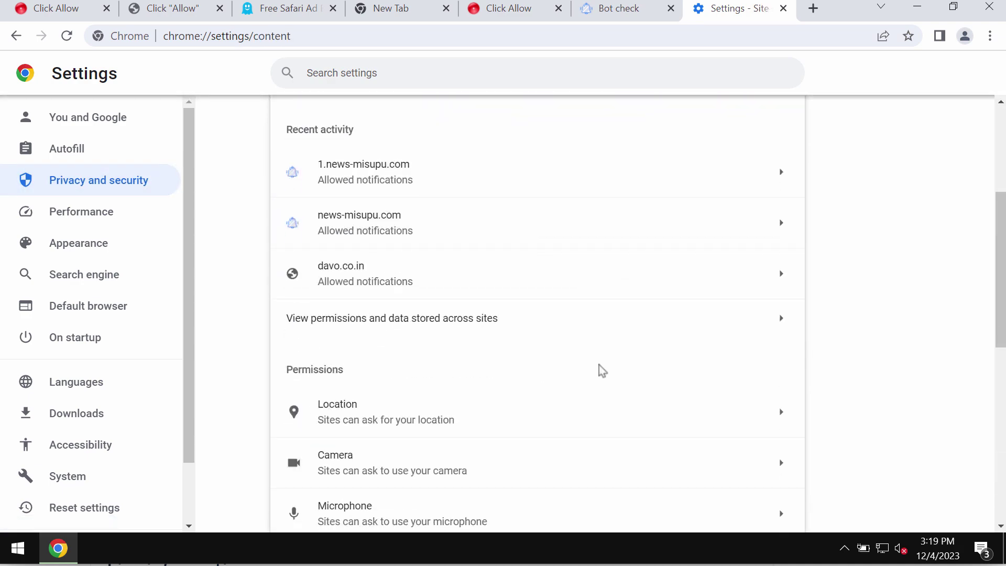
scroll(598, 377, "down", 2)
Remove news-dudafa.com, news-hexuma.com, news-misupu.com and 1.news-misupu.com from allowed notification sites
left_click(577, 429)
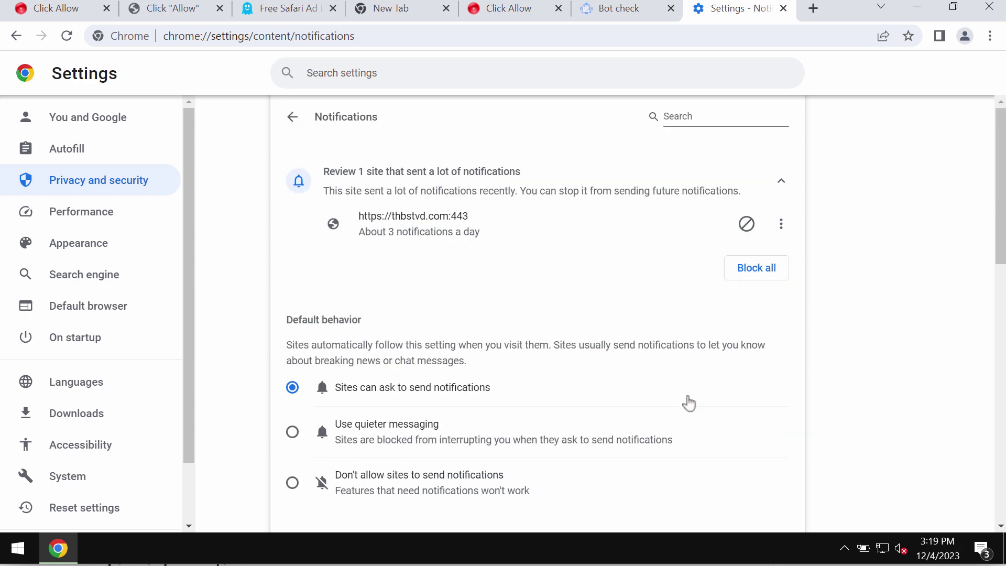
scroll(686, 405, "down", 4)
scroll(687, 404, "down", 2)
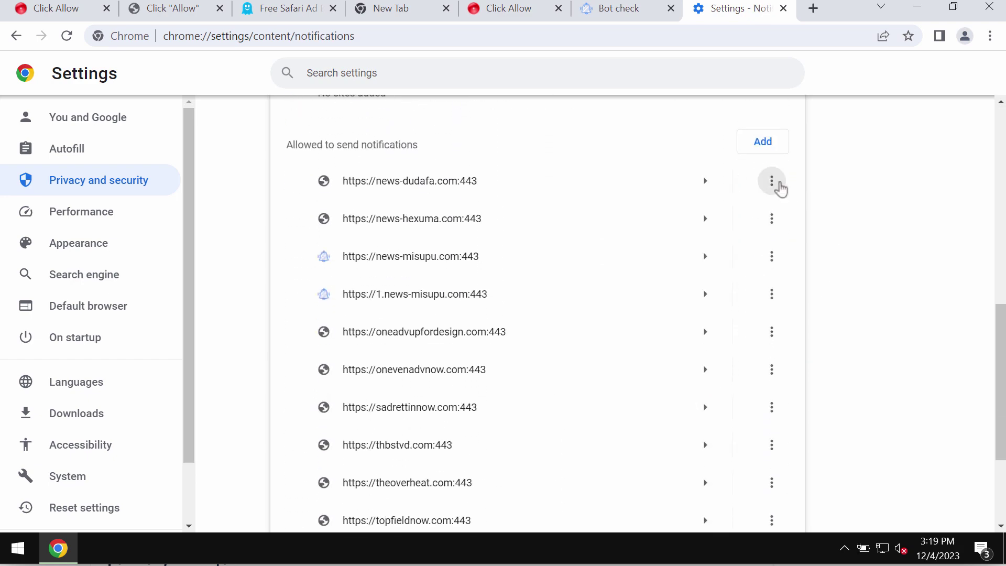
left_click(771, 181)
left_click(754, 245)
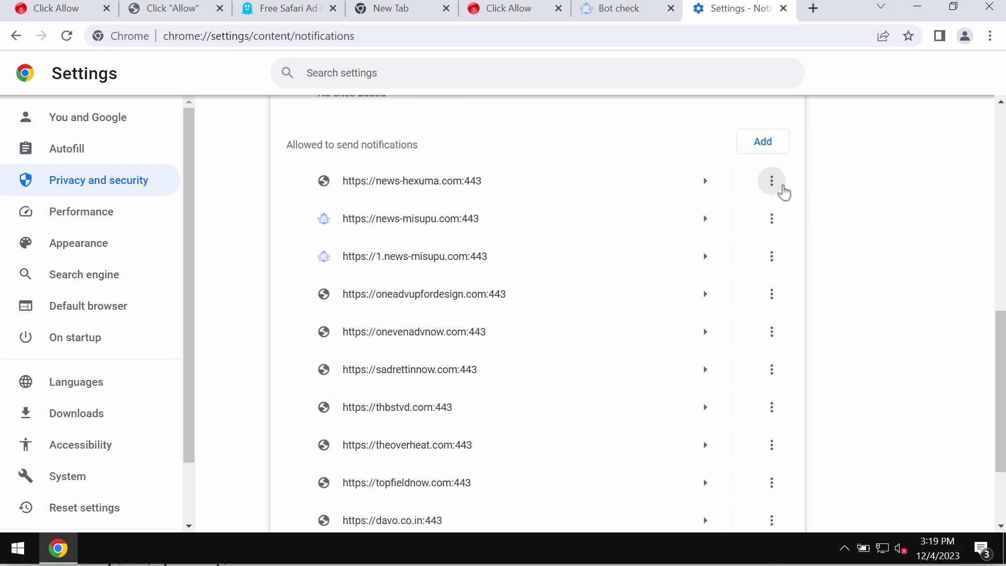
left_click(773, 186)
left_click(759, 241)
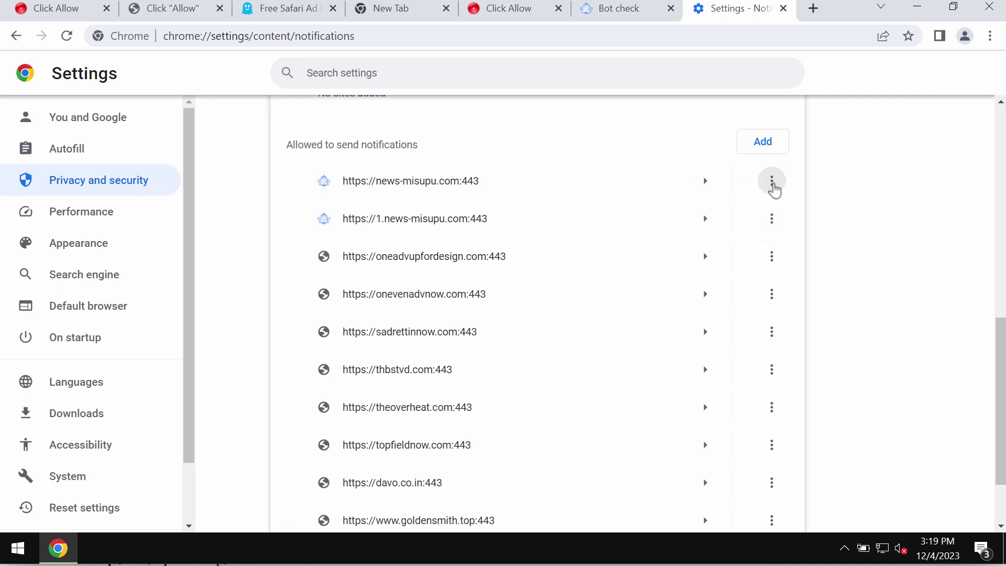
left_click(771, 183)
left_click(771, 238)
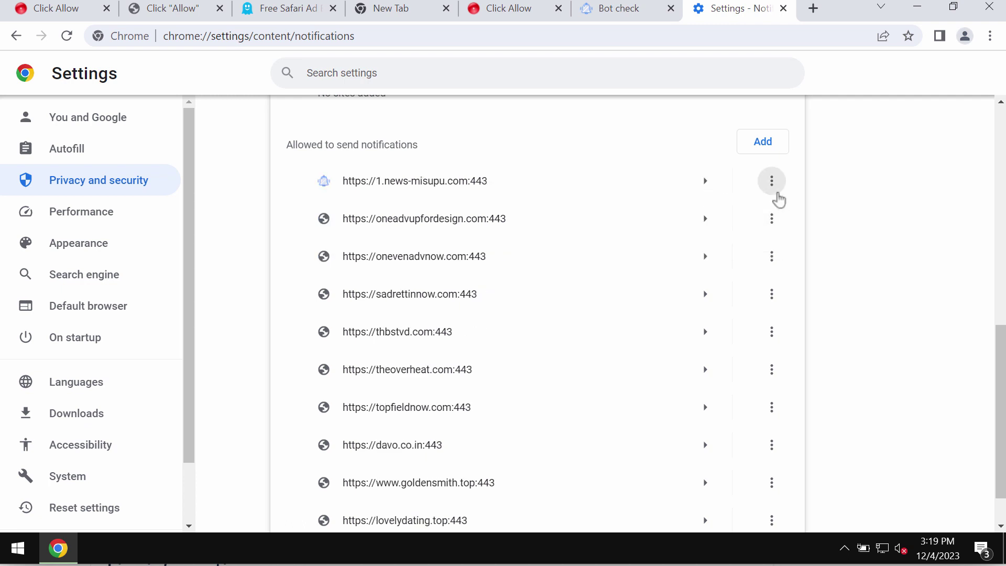
left_click(772, 185)
left_click(760, 248)
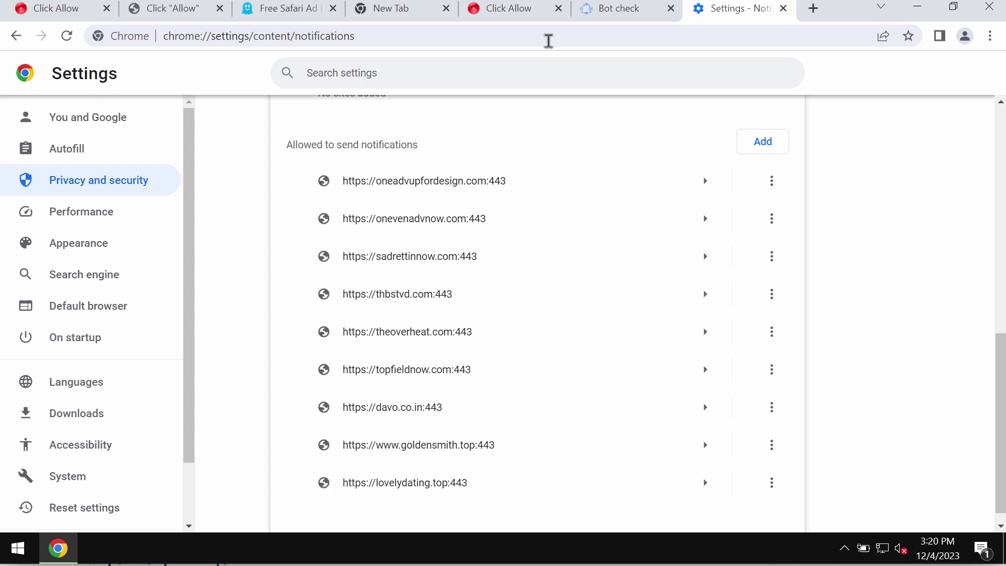
left_click(538, 32)
type("combocleaner.com")
Load combocleaner.com, minimise Chrome, and launch Combo Cleaner from its desktop icon
key("Return")
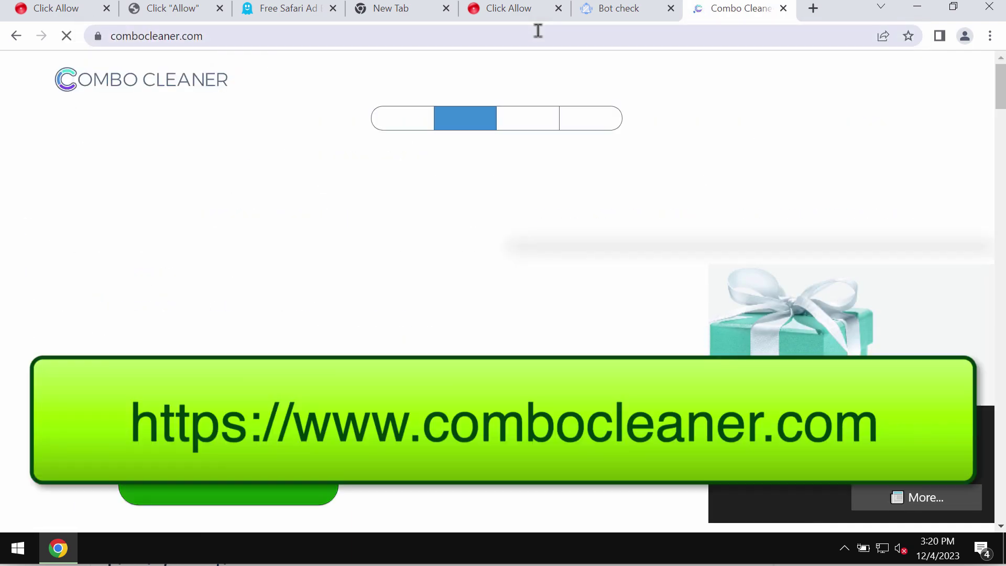
left_click(914, 8)
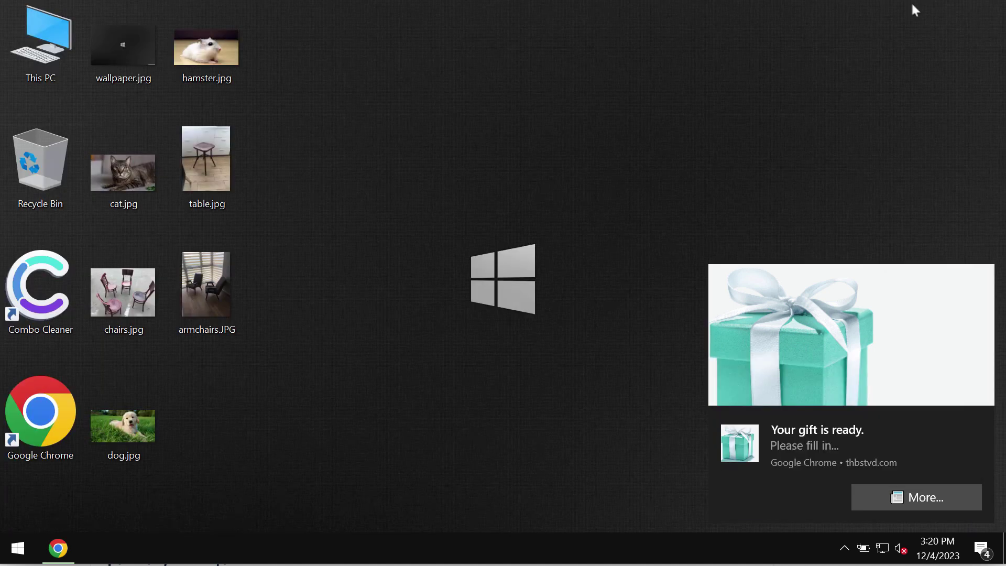
double_click(40, 287)
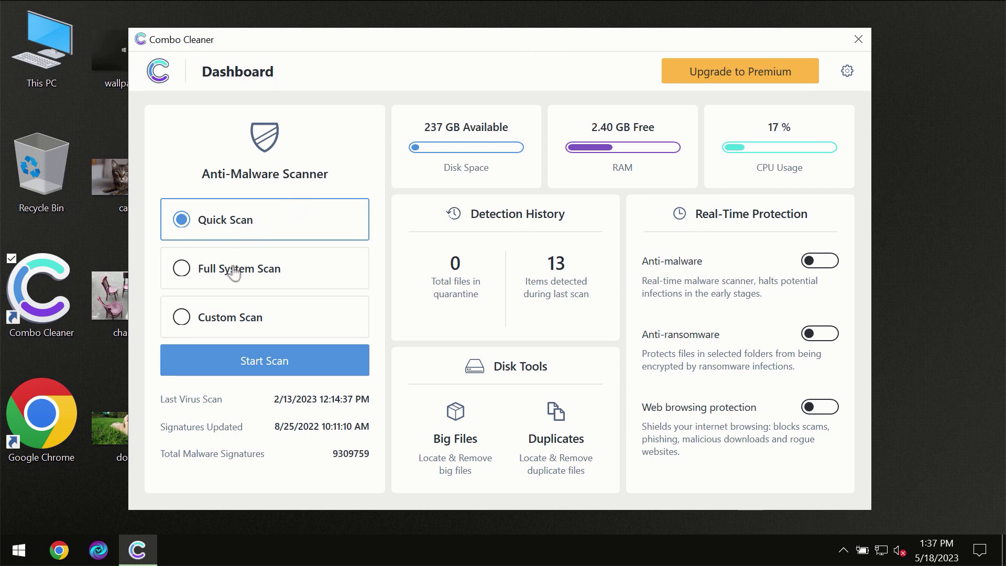
Start a Quick Scan from the Combo Cleaner dashboard
left_click(258, 368)
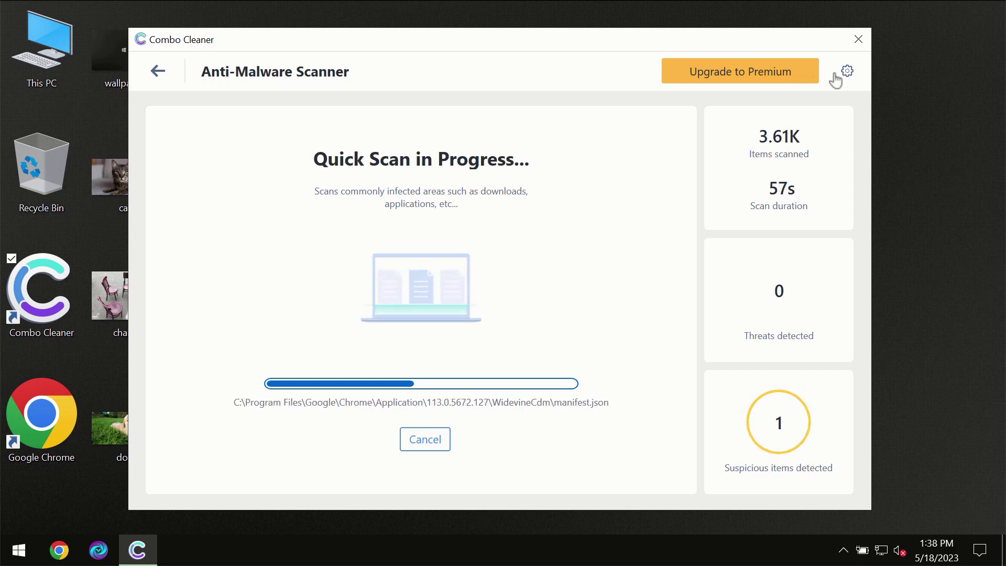
Check the Anti-Ransomware settings, which show no protected folders, then return to the dashboard
left_click(847, 73)
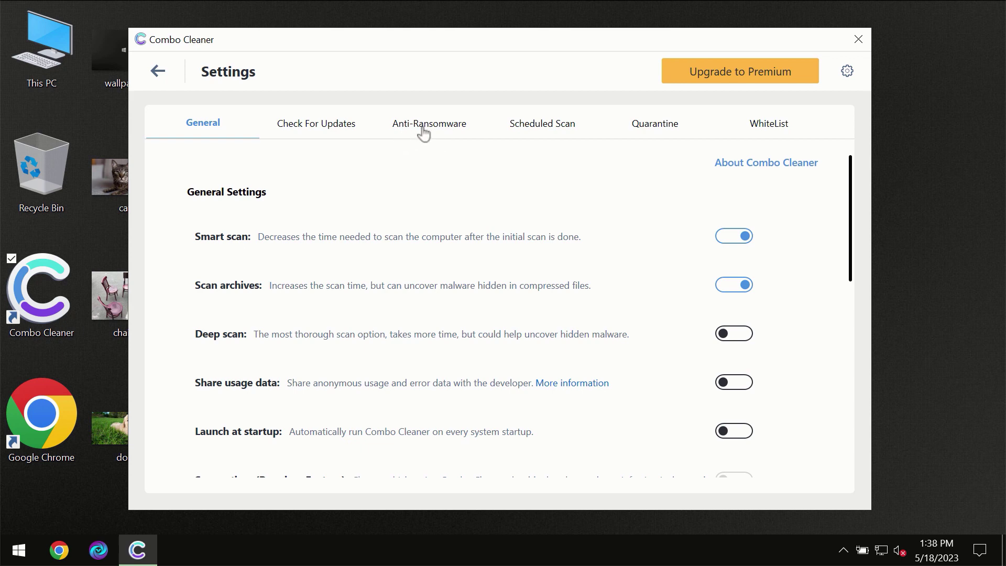
left_click(423, 134)
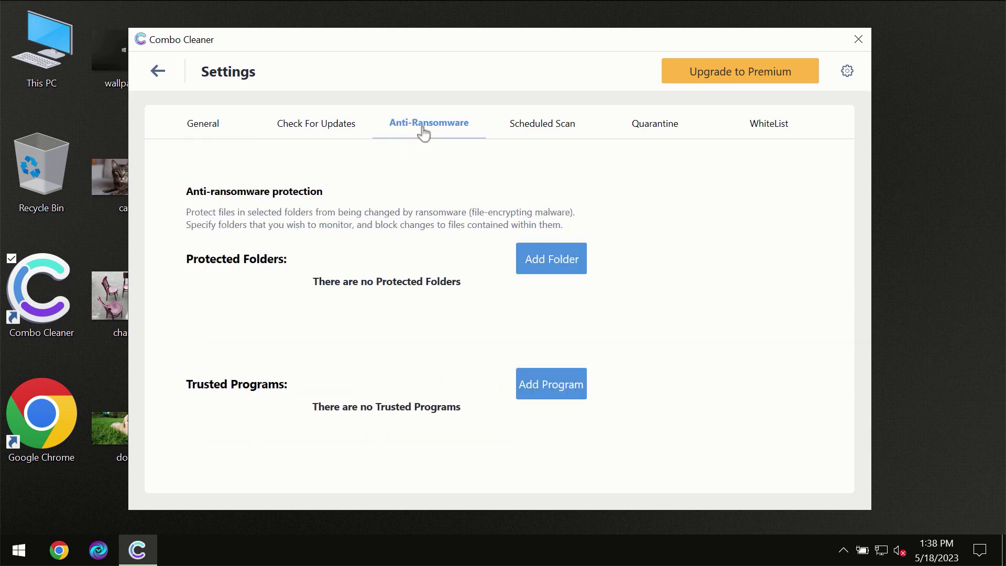
left_click(160, 75)
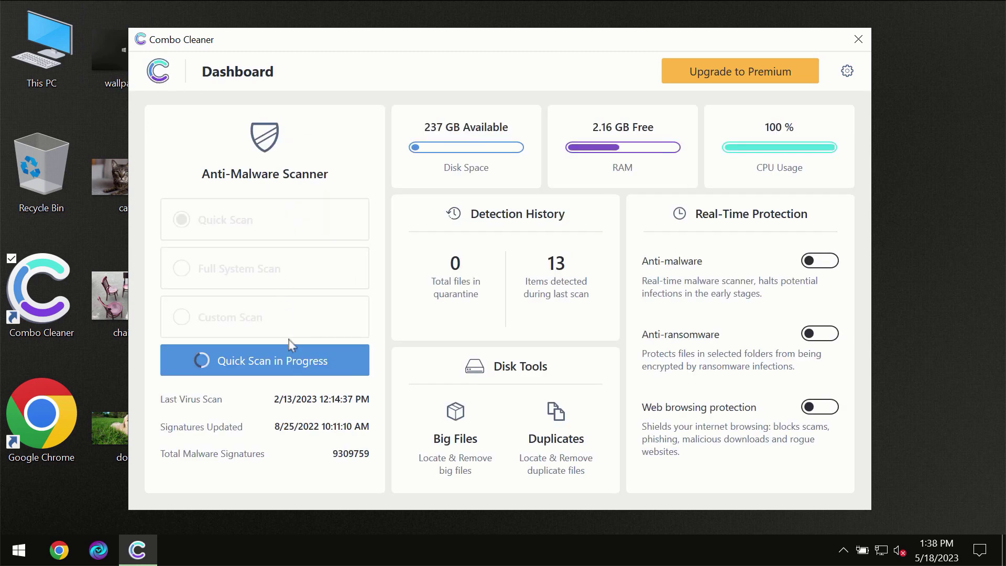
View Quick Scan results flagging awejx.eastfeukufunde.com Ads, then open the Premium upgrade page
left_click(289, 368)
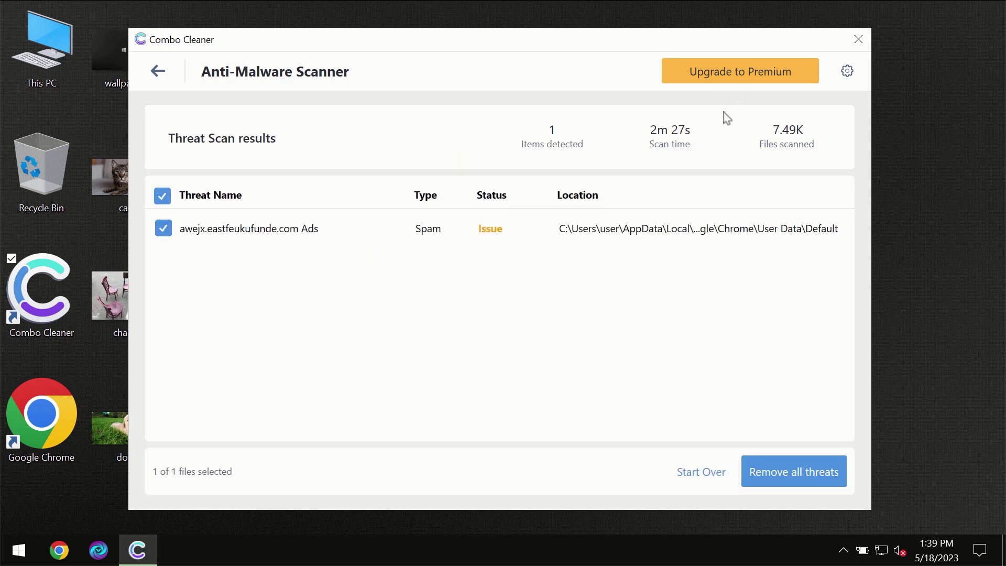
left_click(724, 73)
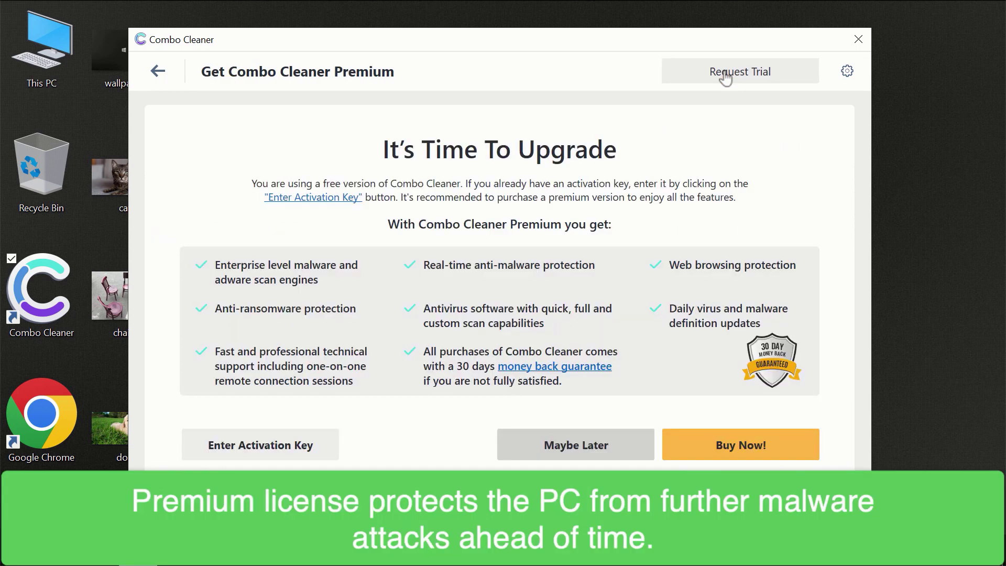